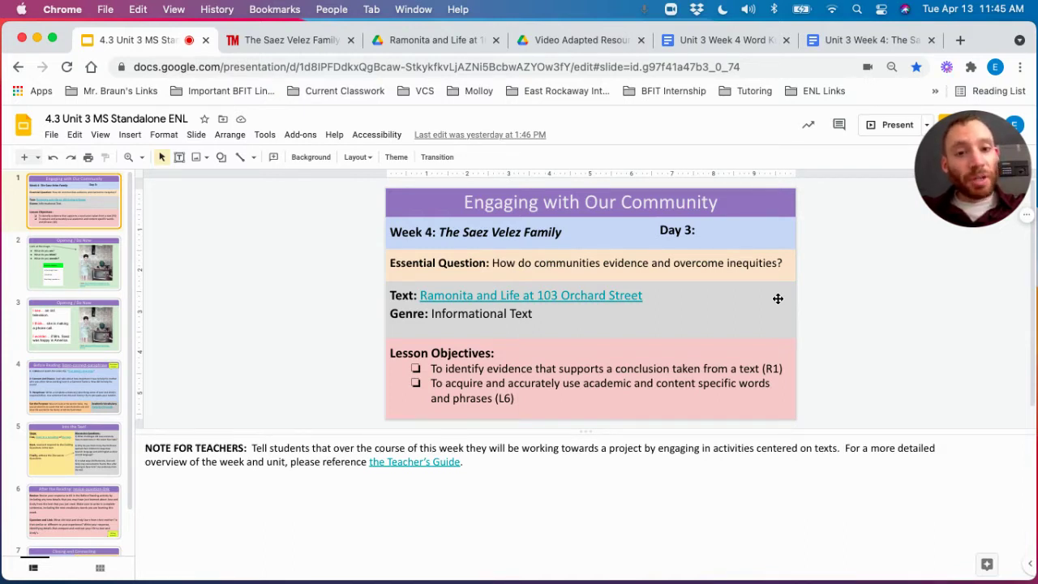
Step: Step from the Opening / Do Now slide to slide 4, Before Reading: listen-connect-paraphrase, with its teacher notes
click(96, 283)
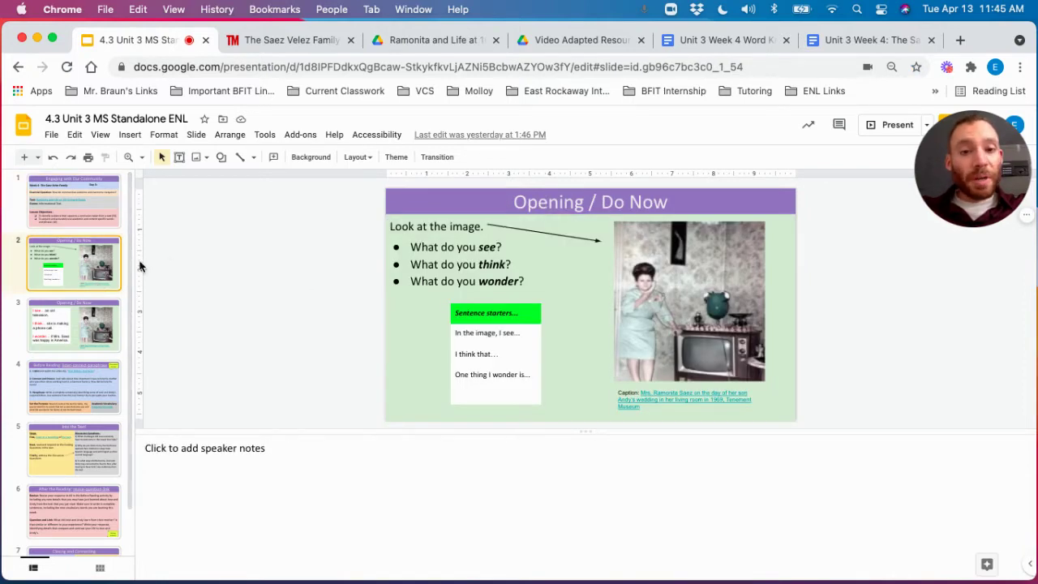
click(91, 392)
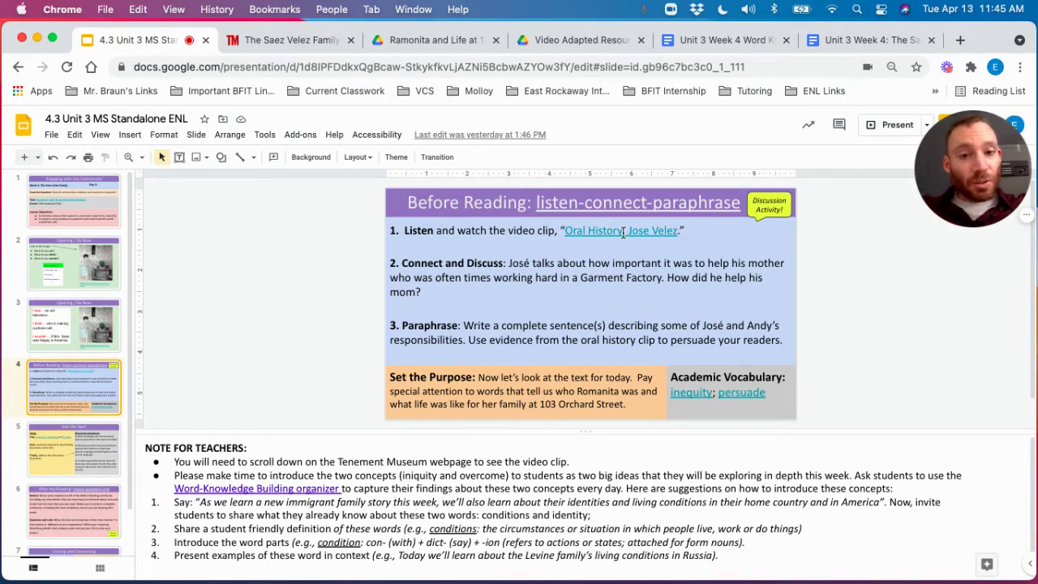
click(300, 40)
scroll(586, 313, up, 3)
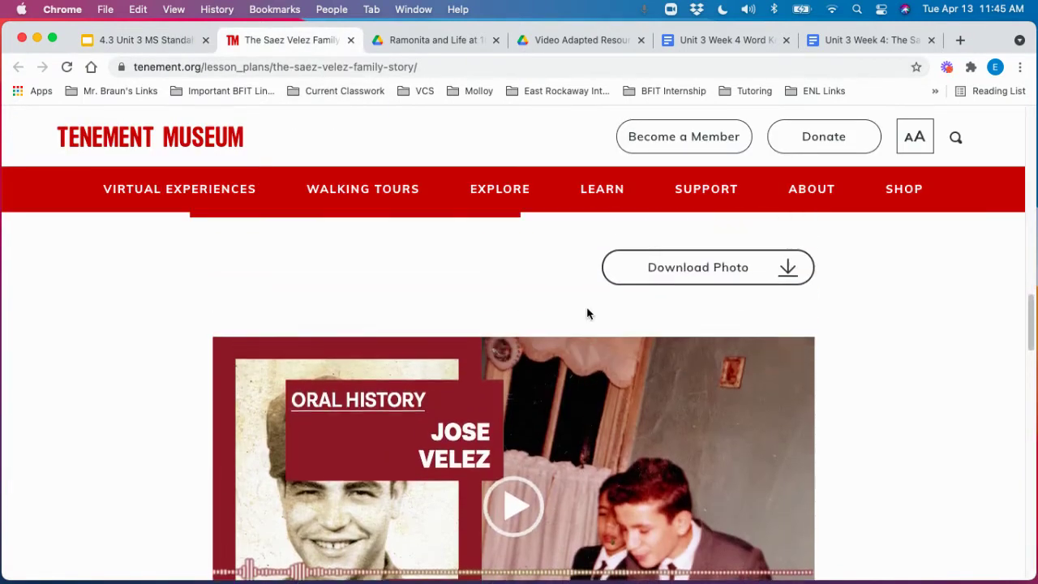
scroll(521, 331, down, 4)
scroll(519, 329, up, 4)
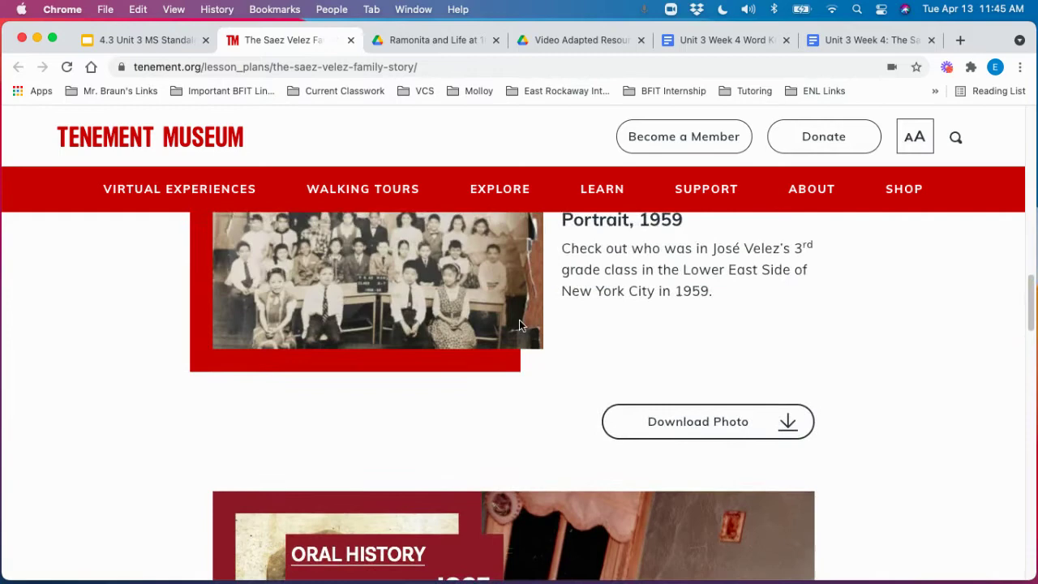
scroll(519, 324, down, 4)
scroll(520, 325, up, 3)
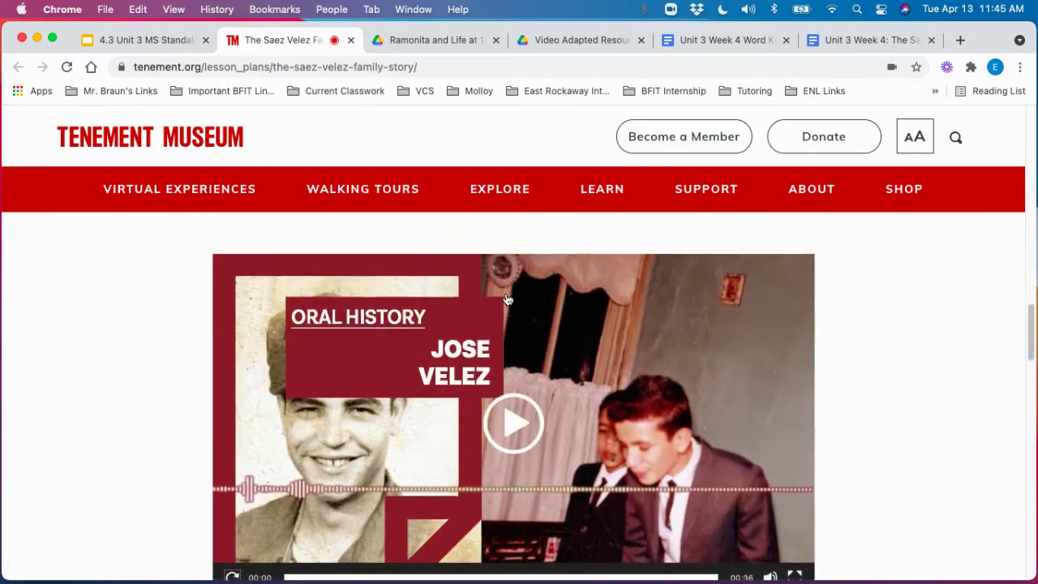
click(151, 40)
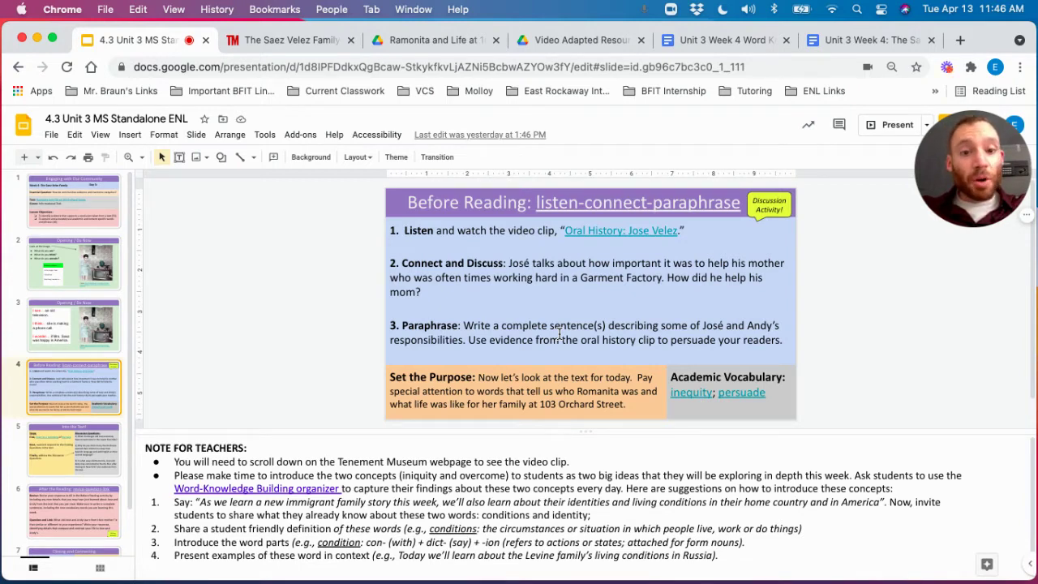
click(289, 40)
click(425, 40)
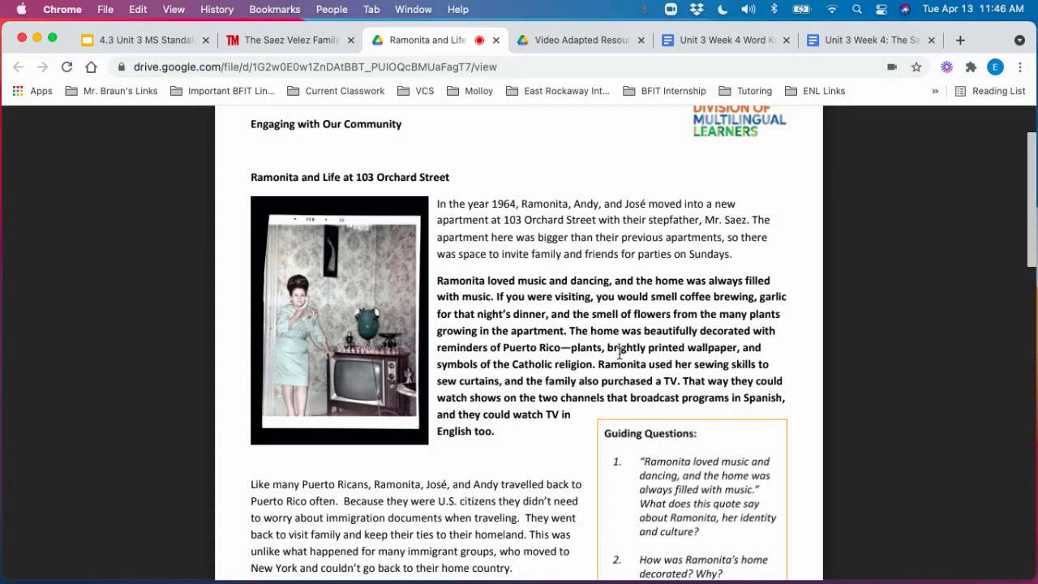
click(140, 38)
click(68, 452)
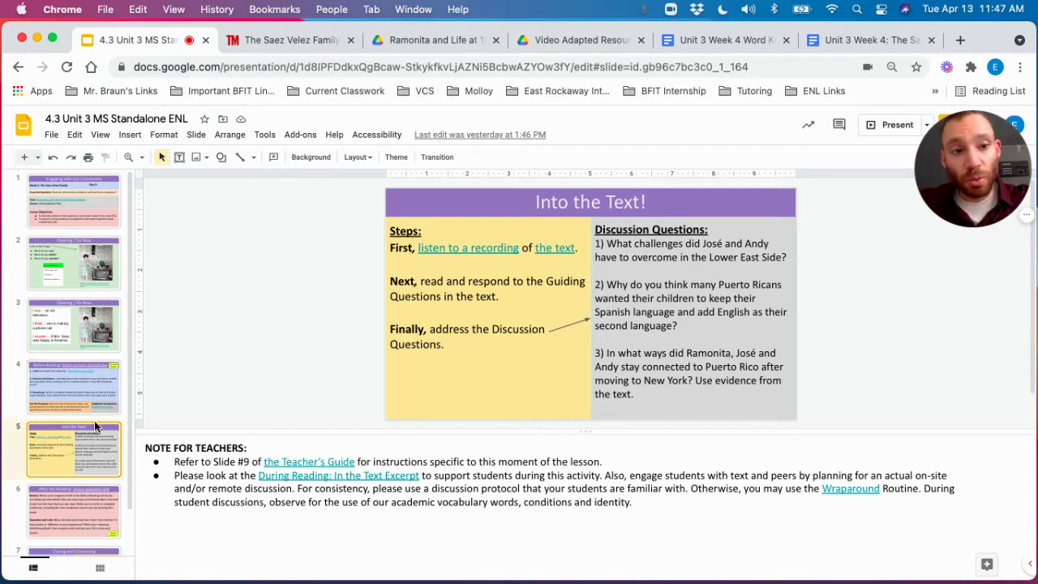
Step: Page through slides 6 and 7 (After the Reading, Closing and Connecting), then return to title slide 1
scroll(94, 431, down, 2)
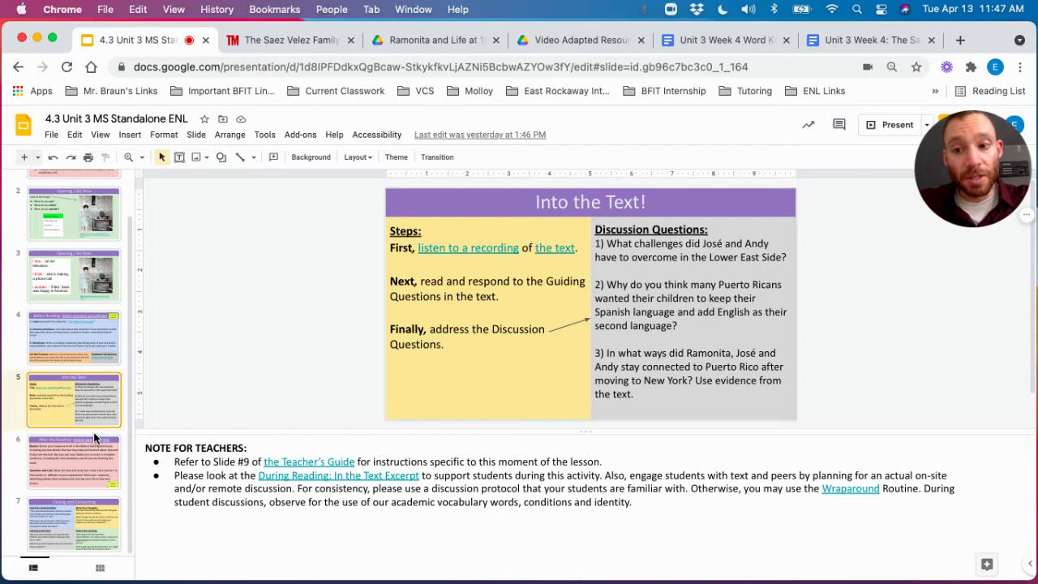
click(85, 464)
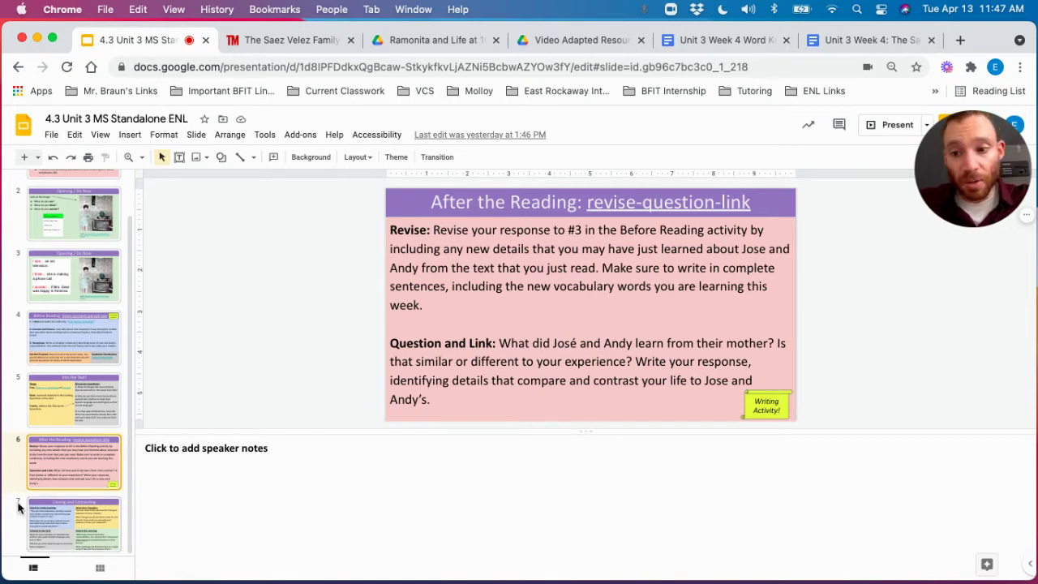
click(84, 512)
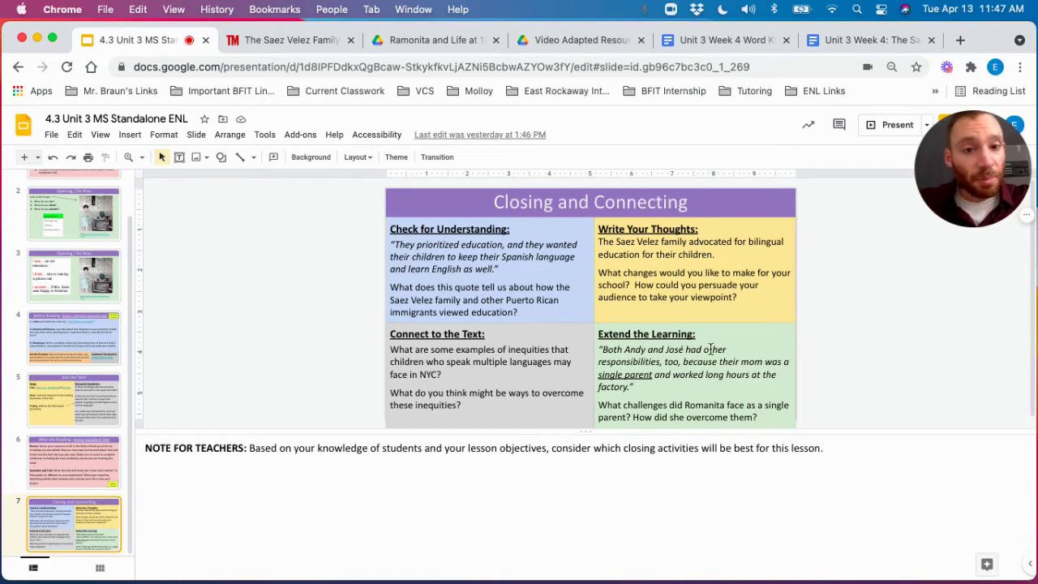
scroll(69, 308, up, 2)
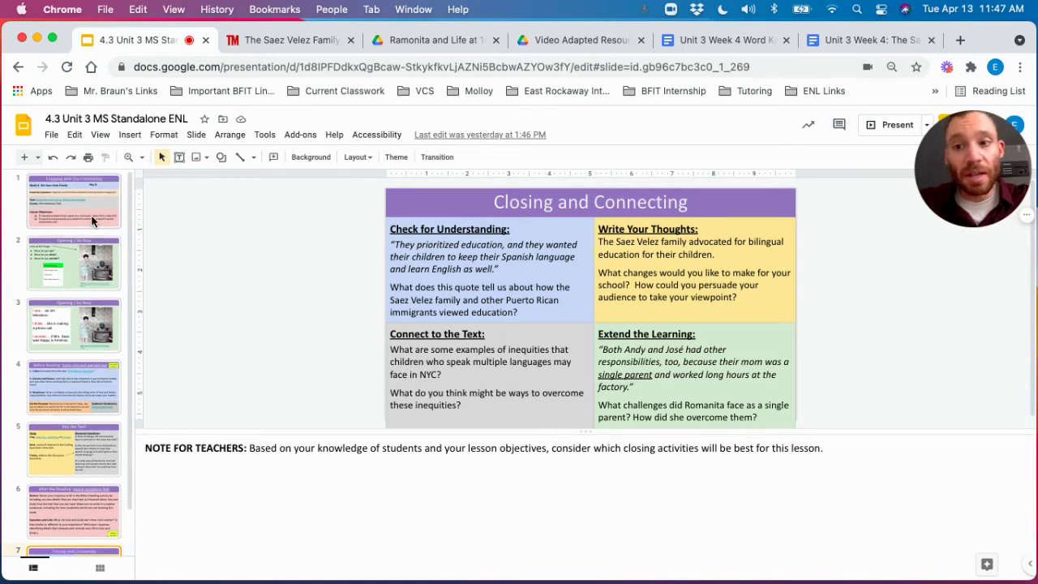
click(73, 201)
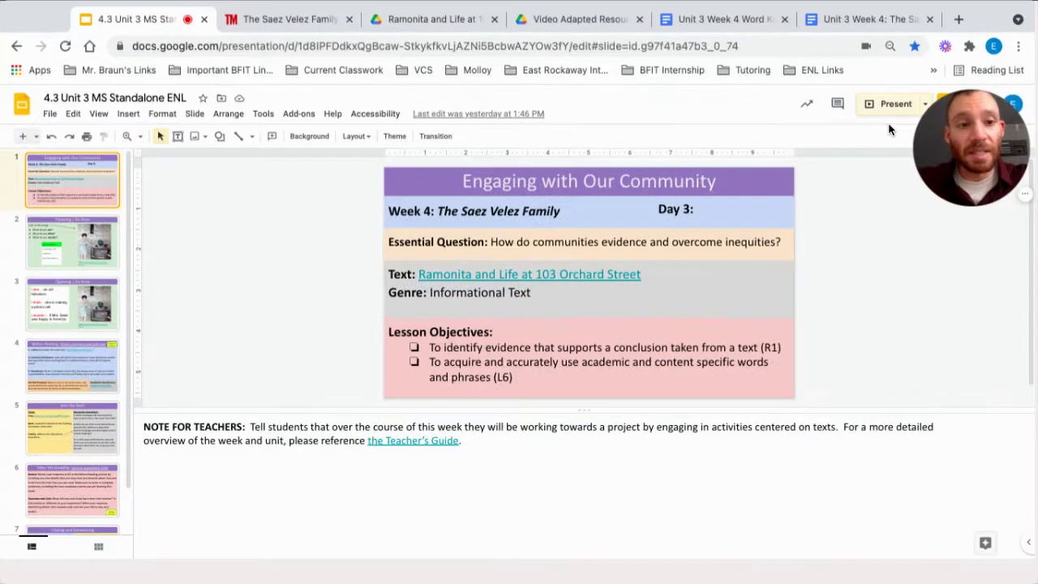
Step: Present the deck full screen and reach the Opening / Do Now see-think-wonder slide
click(892, 107)
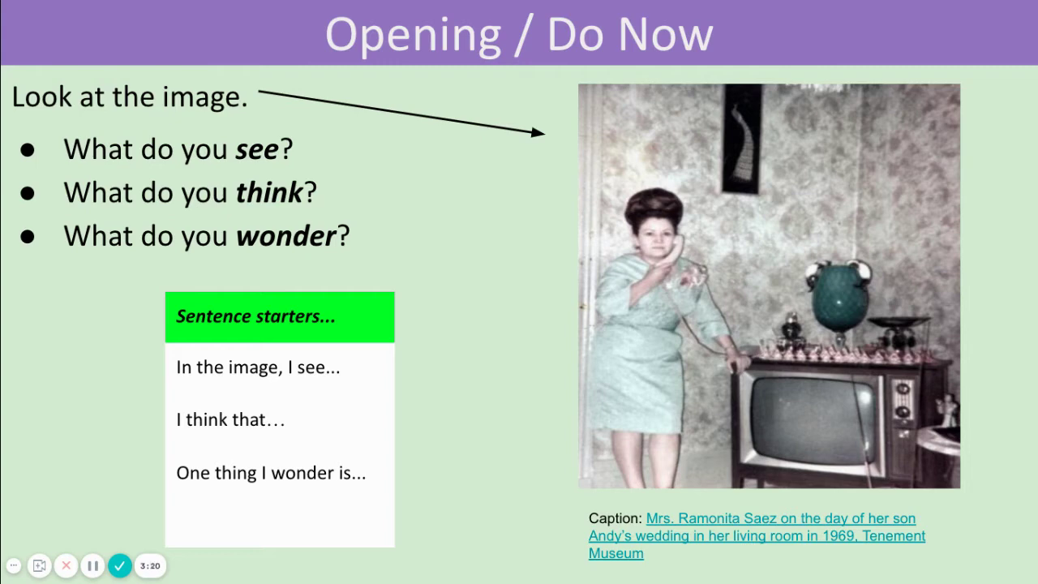
Step: Reveal the example I see / think / wonder answers, advance to Before Reading, and exit the slideshow
key(Right)
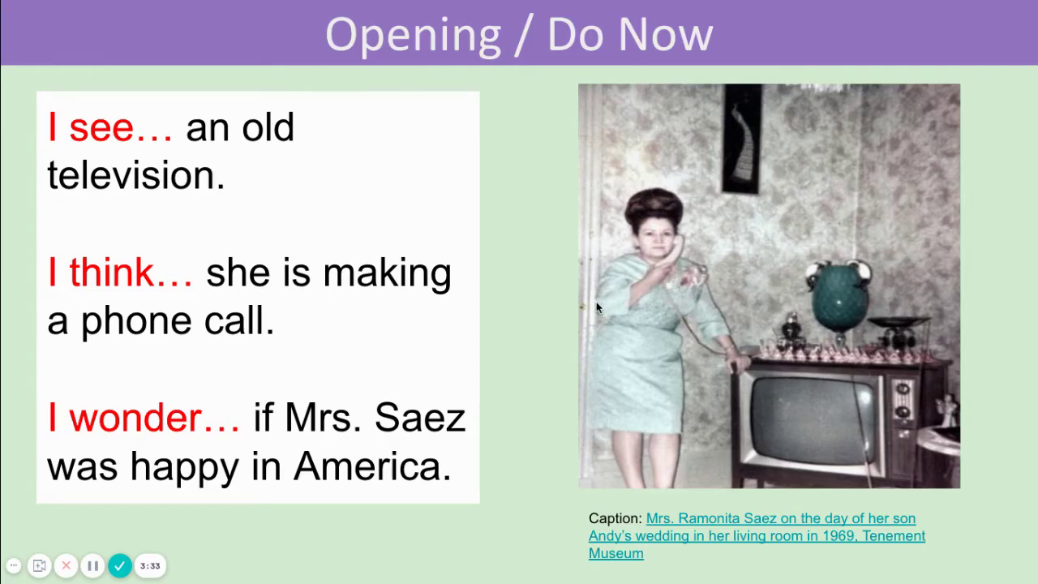
key(Right)
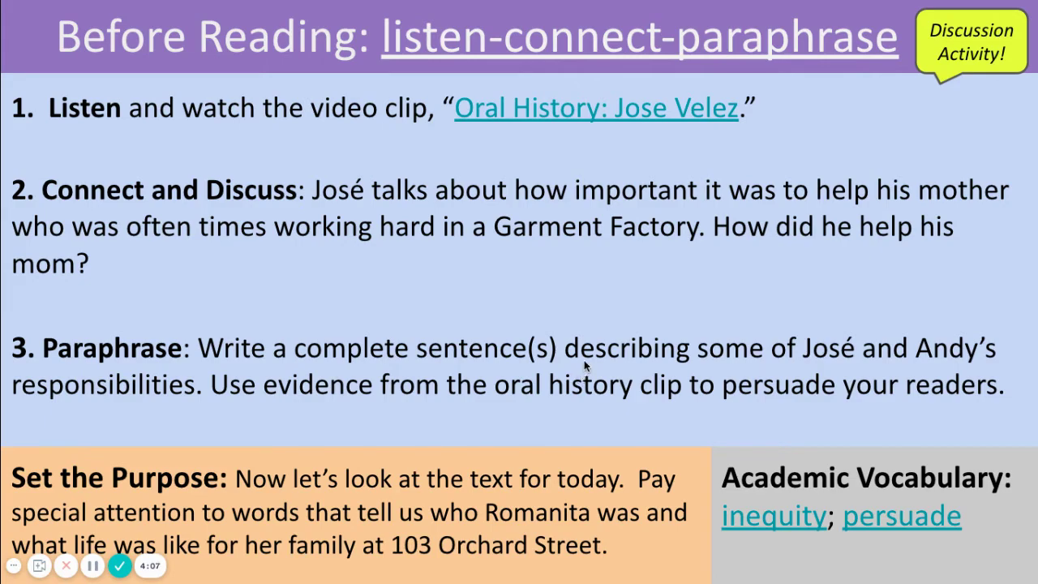
key(Escape)
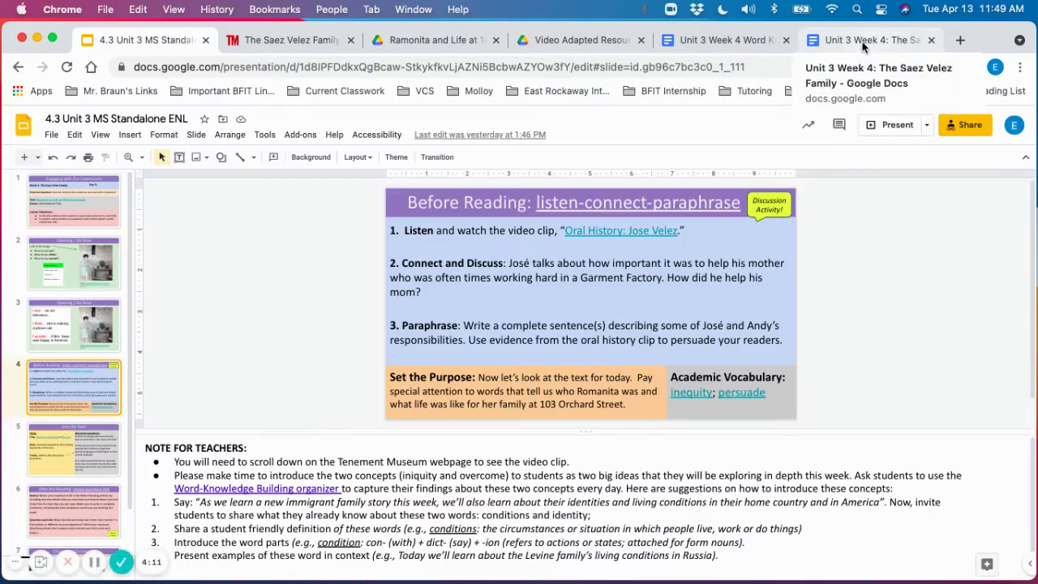
Step: Open the Saez Velez Family document and scroll to the Day 3 paraphrase task and SEE example
click(861, 44)
scroll(628, 316, down, 5)
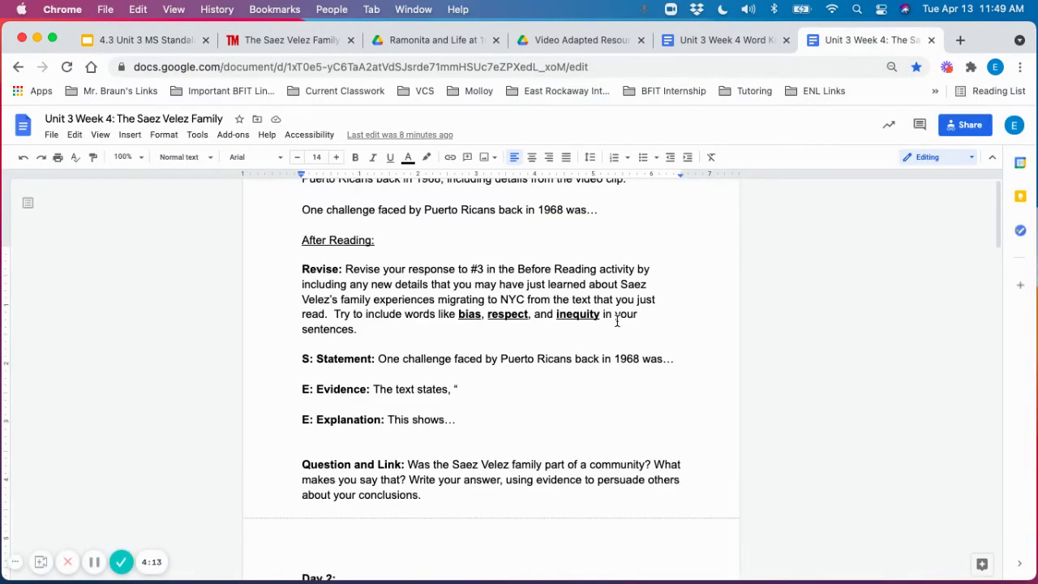
scroll(561, 336, down, 5)
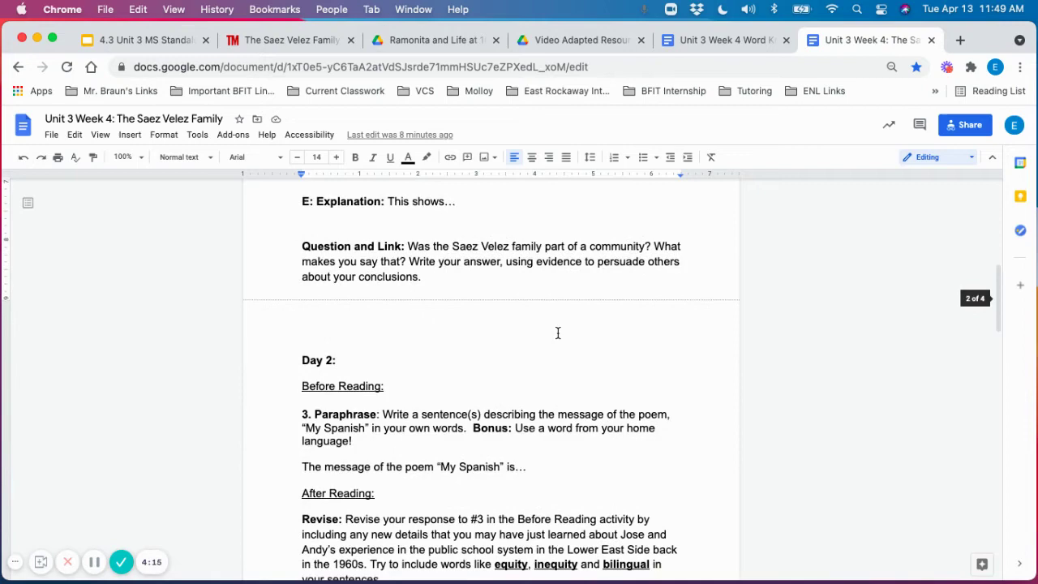
scroll(558, 333, down, 8)
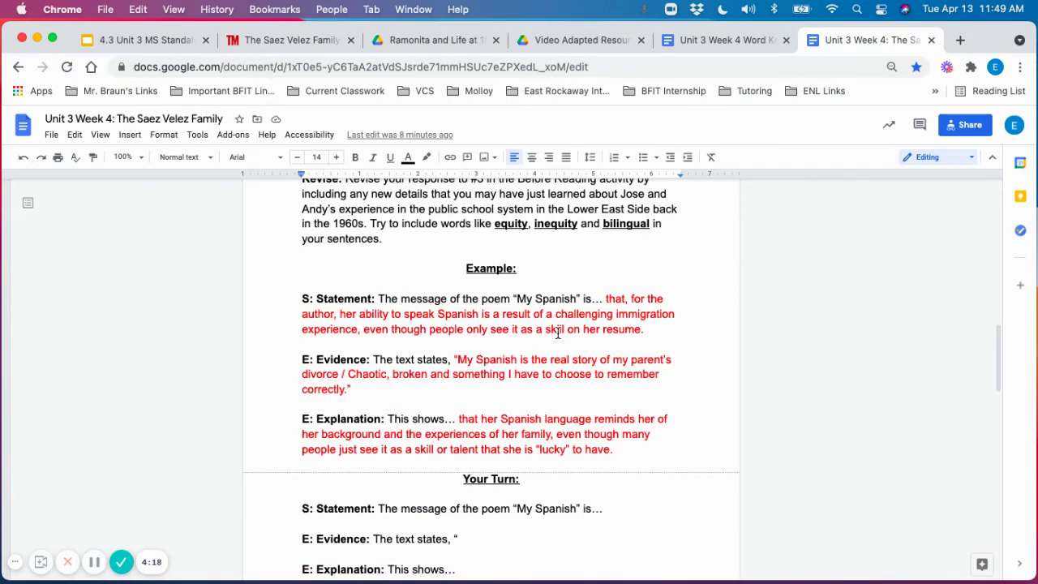
scroll(558, 332, down, 10)
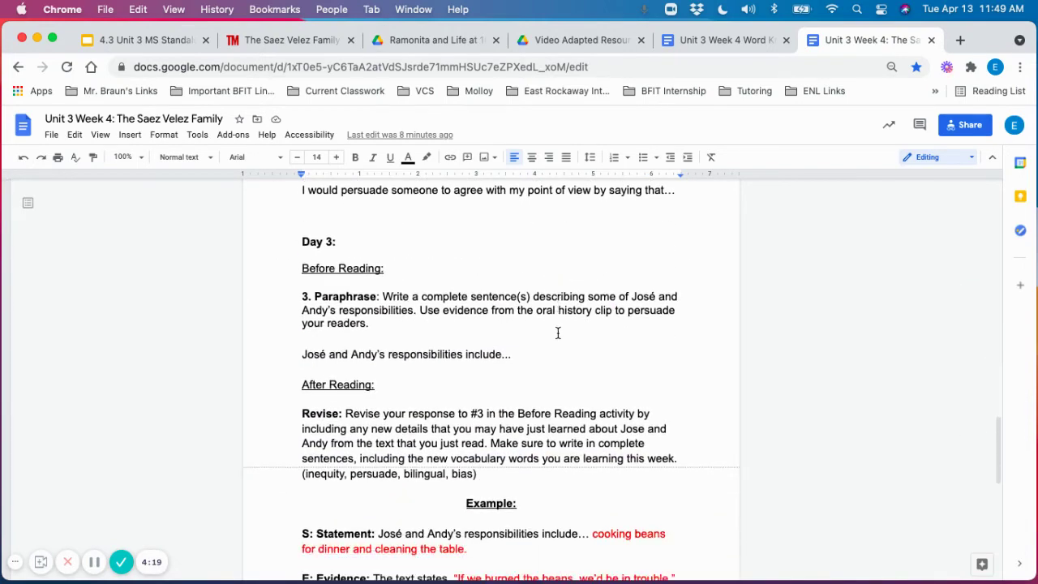
scroll(558, 333, down, 1)
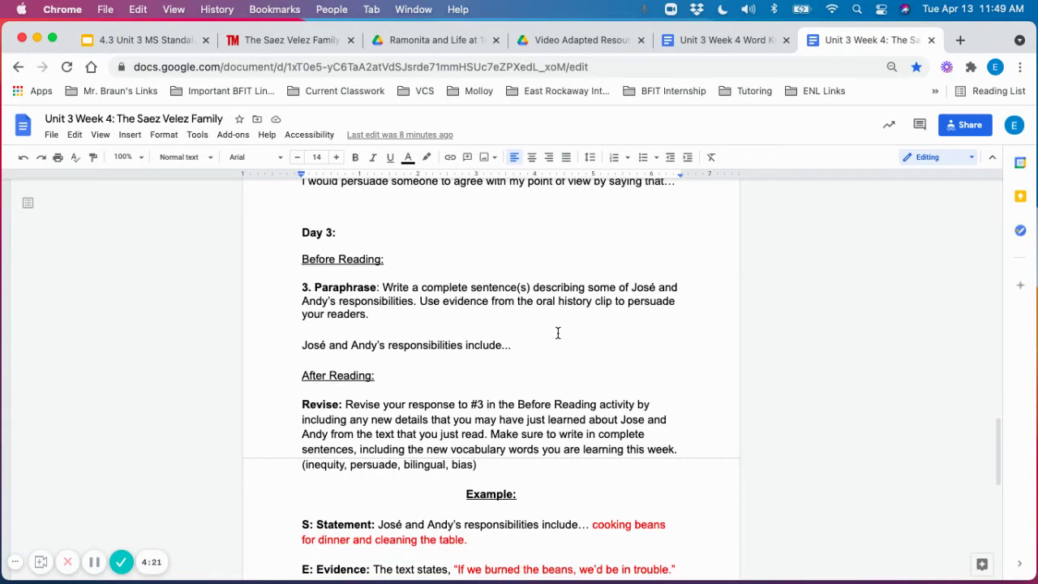
scroll(558, 332, down, 1)
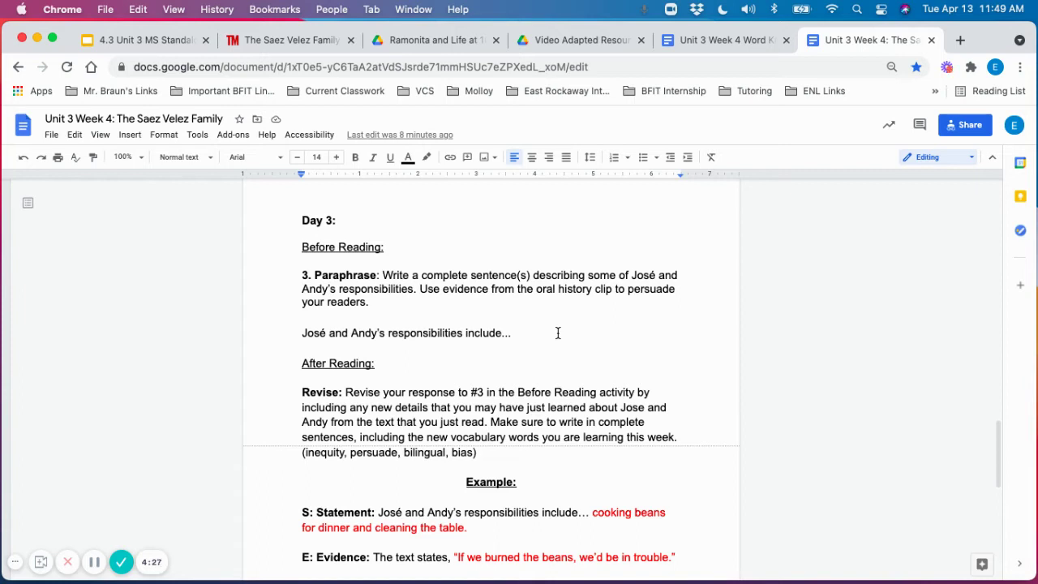
scroll(522, 286, down, 1)
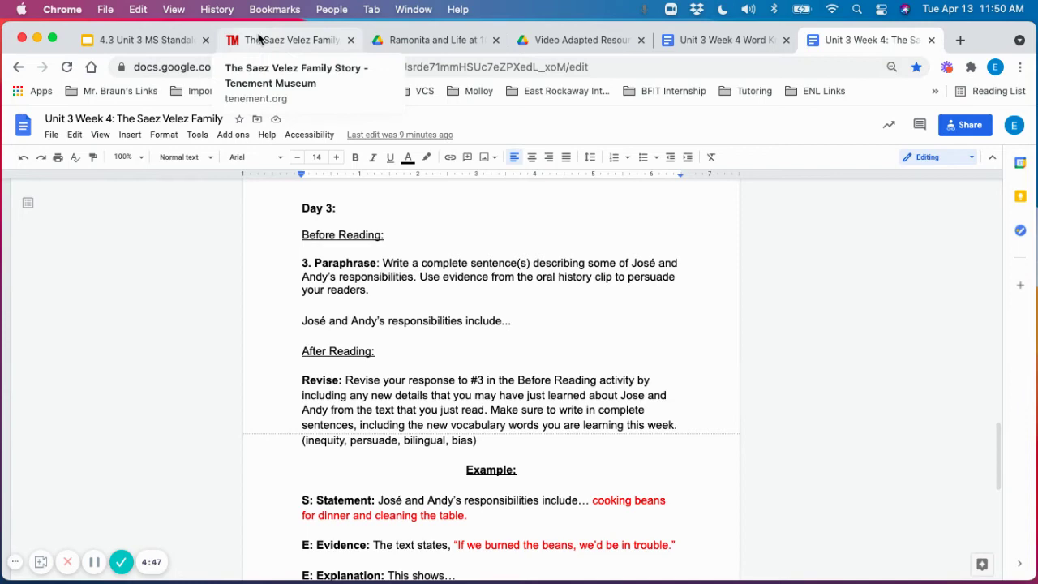
Step: Switch back to the lesson deck and show slide 5, Into the Text!, with its discussion questions
click(152, 42)
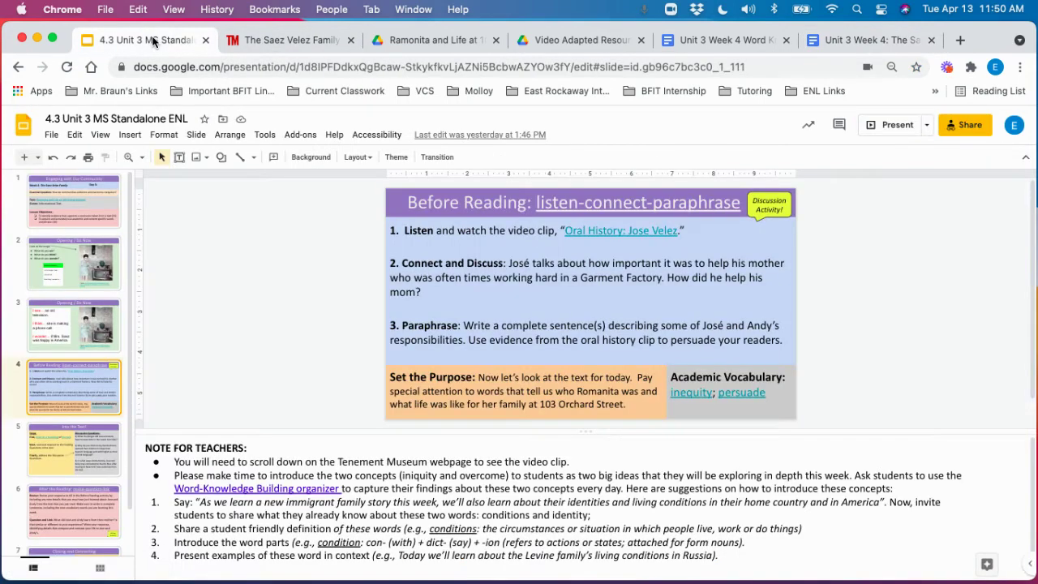
click(64, 457)
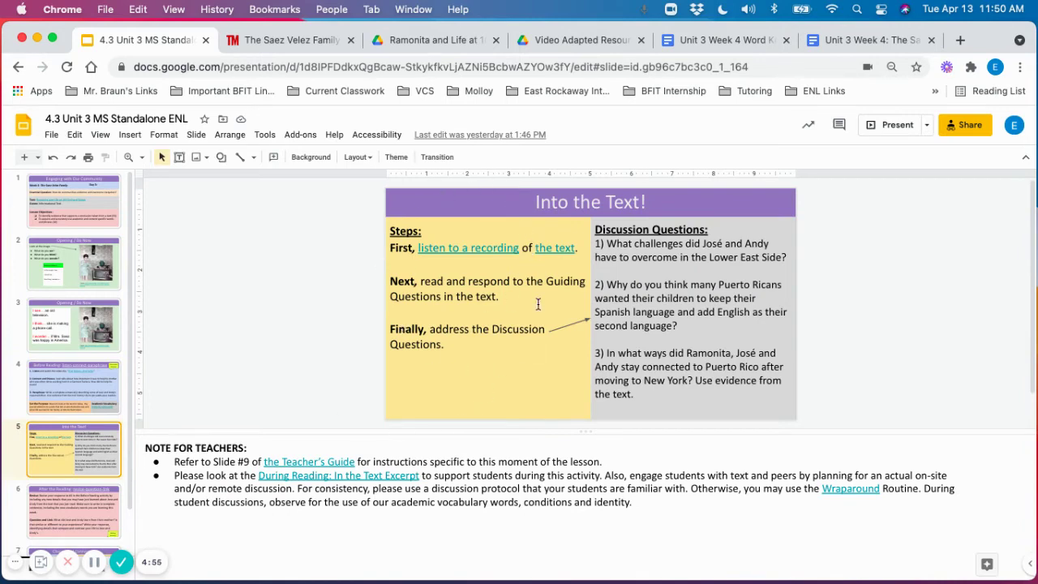
Step: Bring up the Ramonita and Life at 103 Orchard Street PDF and scroll to its guiding questions
click(432, 43)
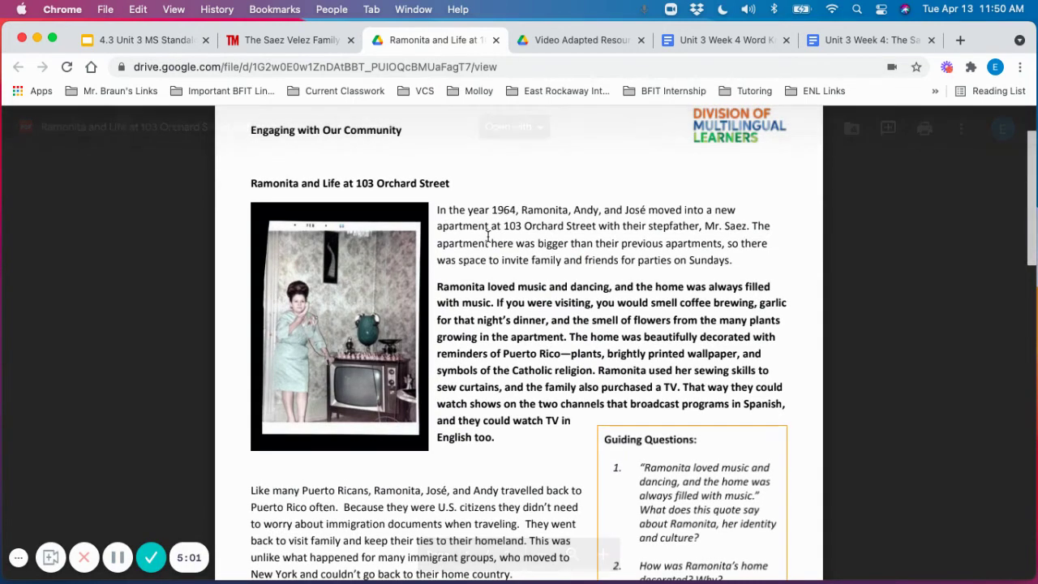
scroll(488, 236, down, 1)
scroll(487, 236, down, 3)
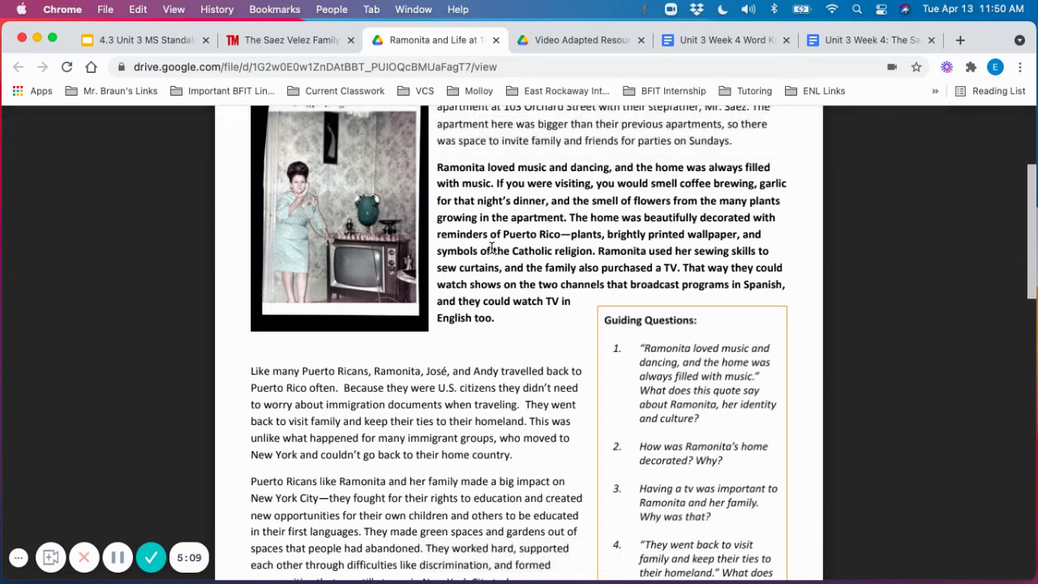
Step: Check slide 6, After the Reading, then scroll the student document to the Revise task and 'Your Turn' frames
click(172, 38)
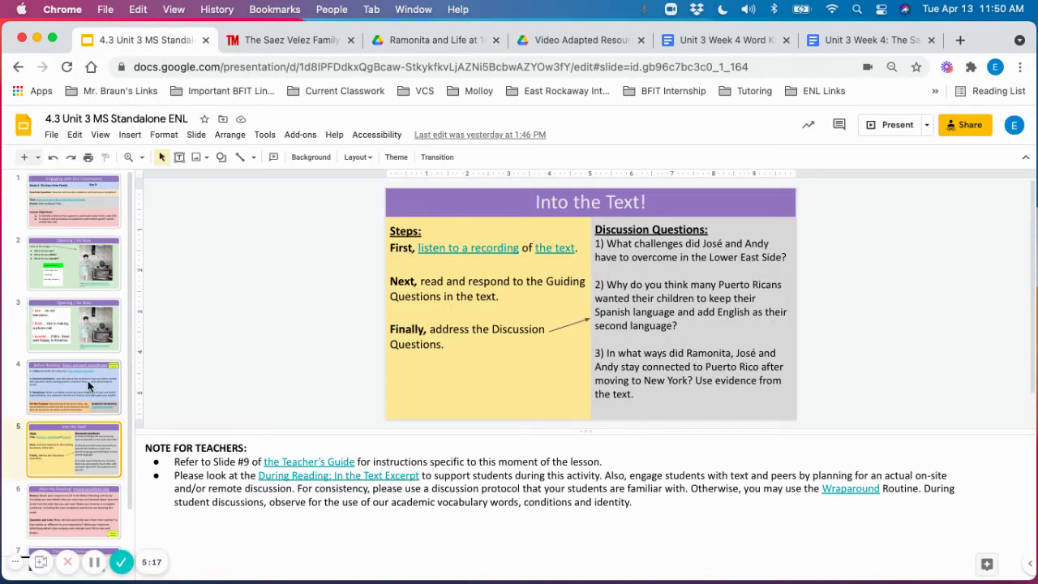
click(75, 505)
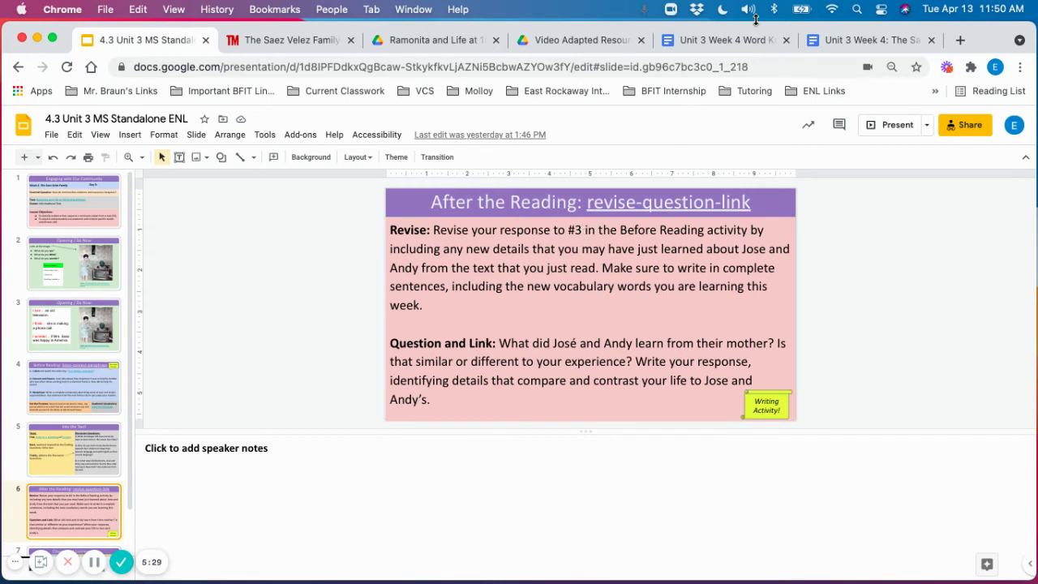
click(853, 40)
scroll(543, 320, down, 3)
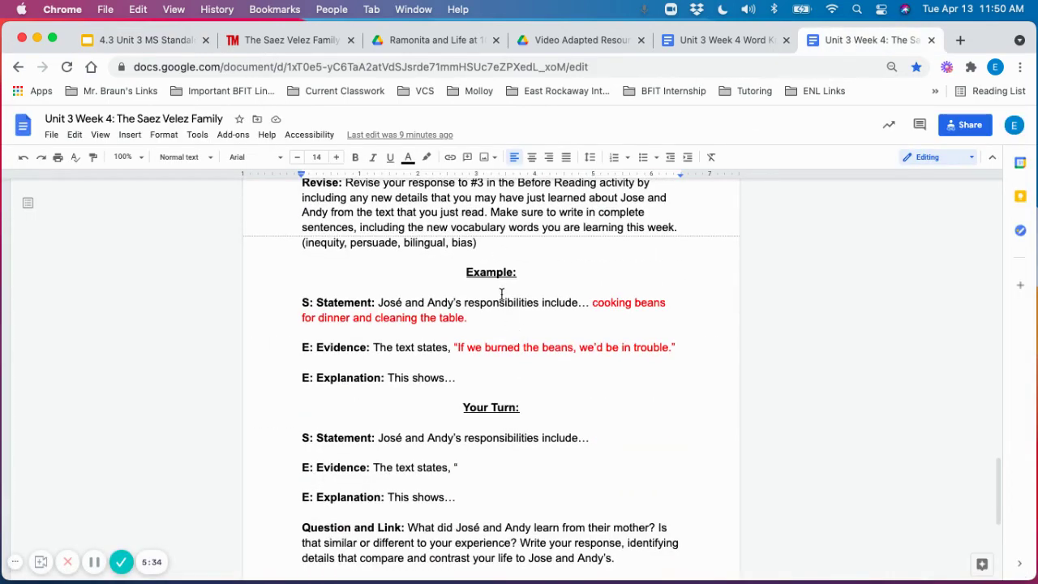
scroll(501, 295, up, 1)
scroll(501, 295, up, 1)
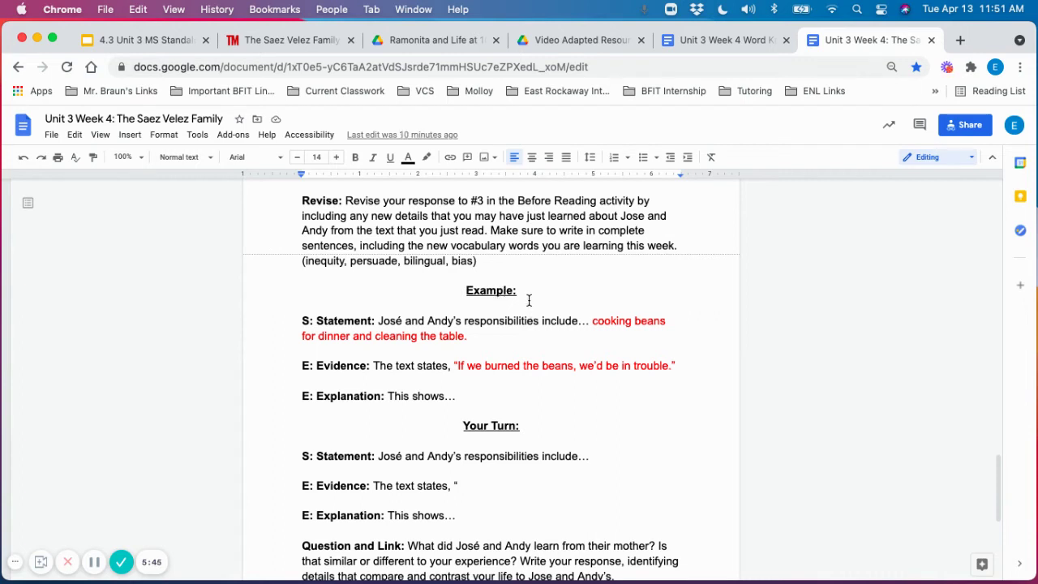
scroll(393, 322, up, 3)
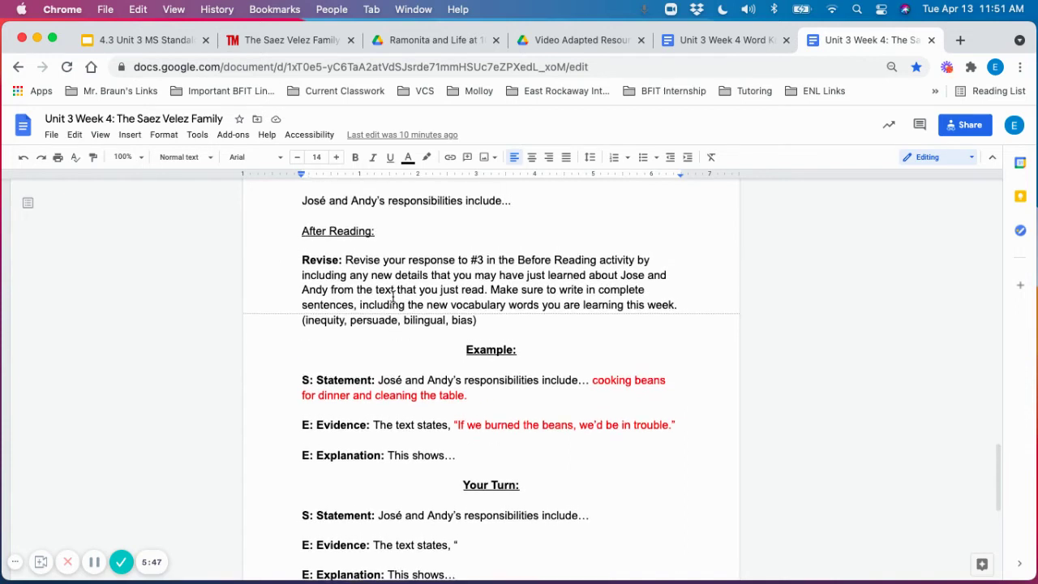
scroll(409, 286, down, 3)
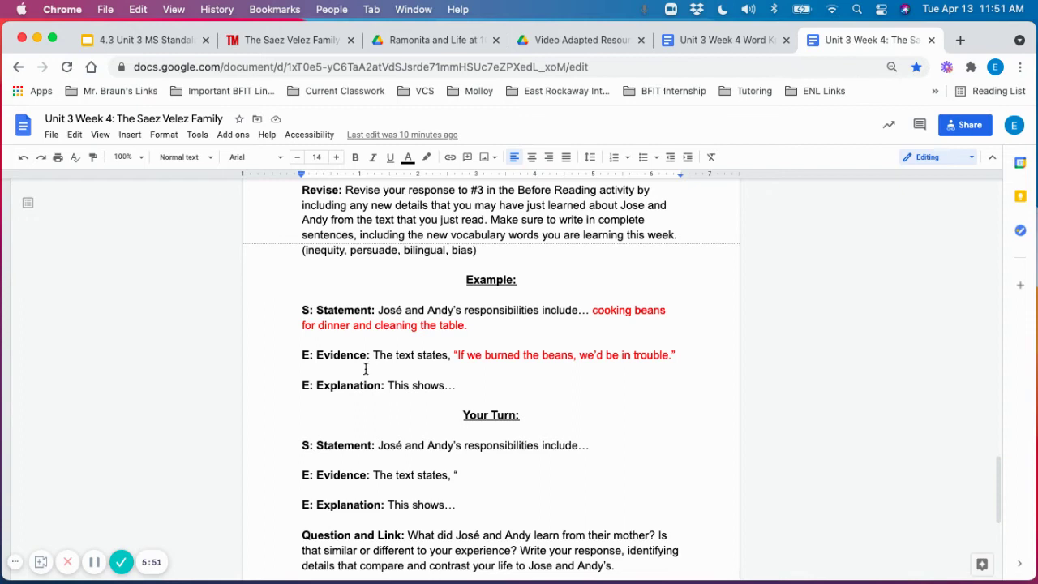
scroll(366, 343, down, 1)
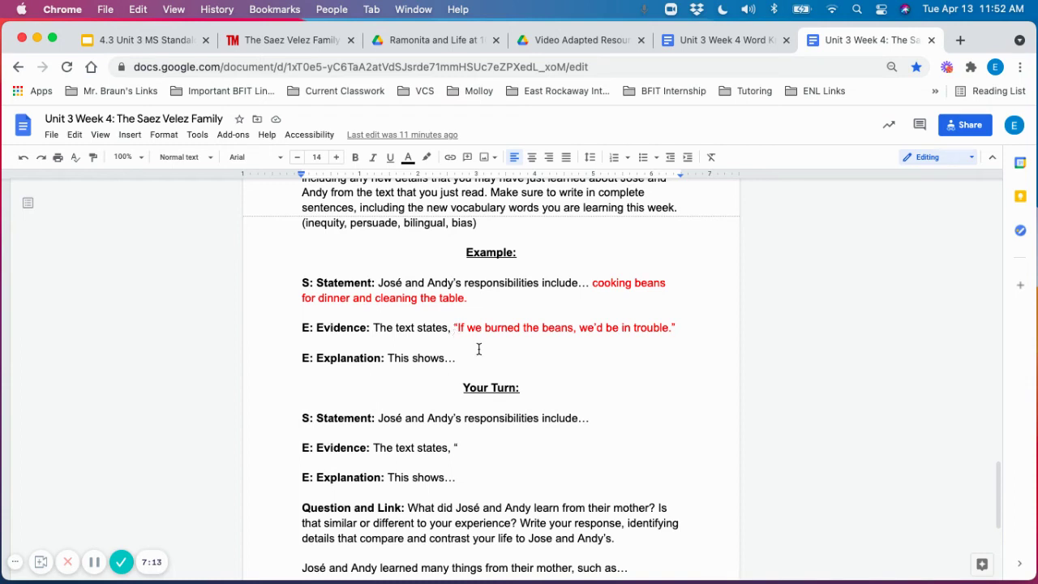
Step: Scroll the document down to the Question and Link starters ending with 'For example…'
scroll(482, 349, down, 5)
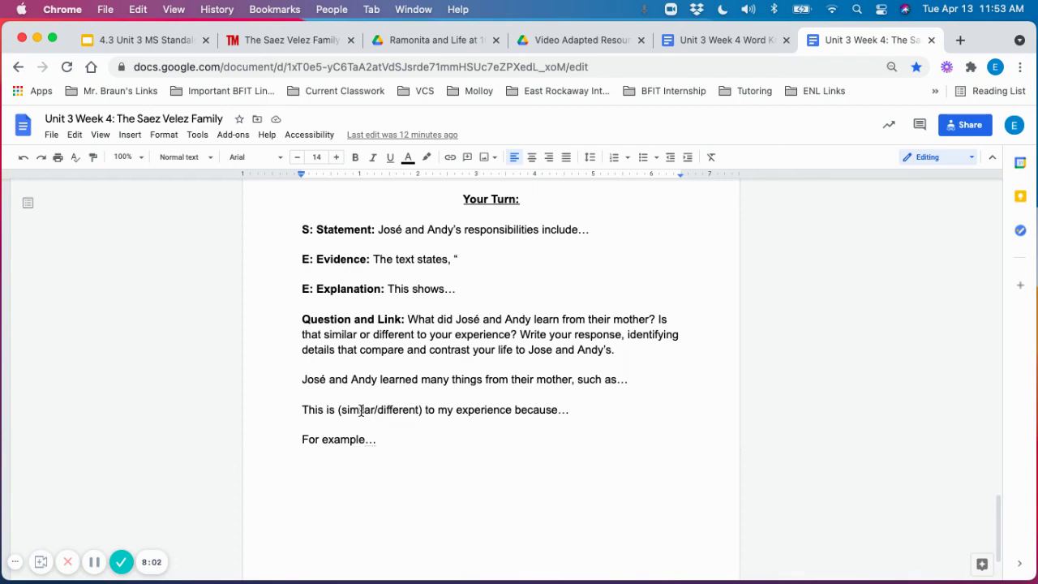
Step: View slide 7, Closing and Connecting, and glance back at the student document
click(142, 40)
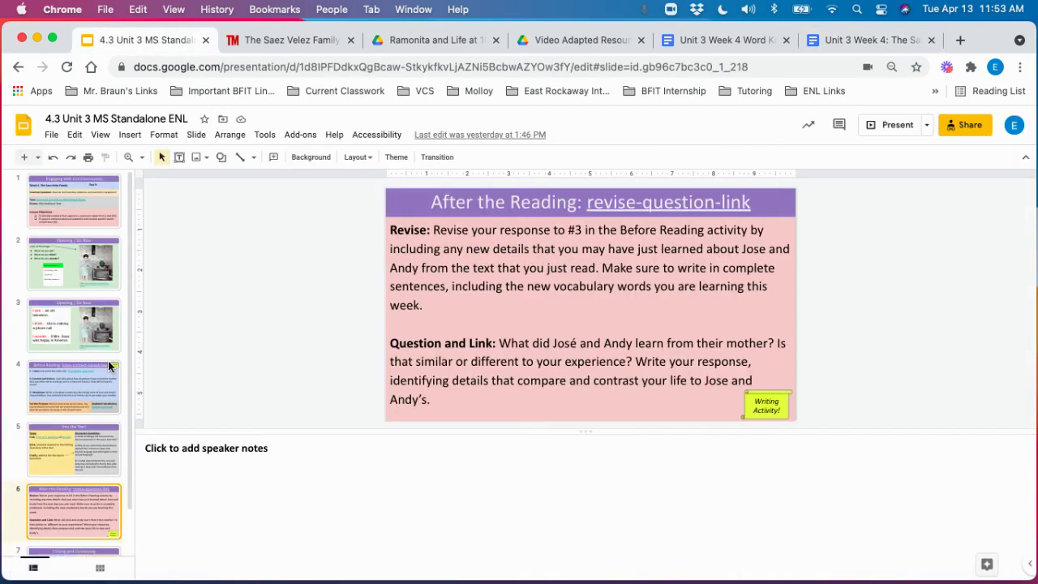
scroll(109, 367, down, 2)
click(84, 511)
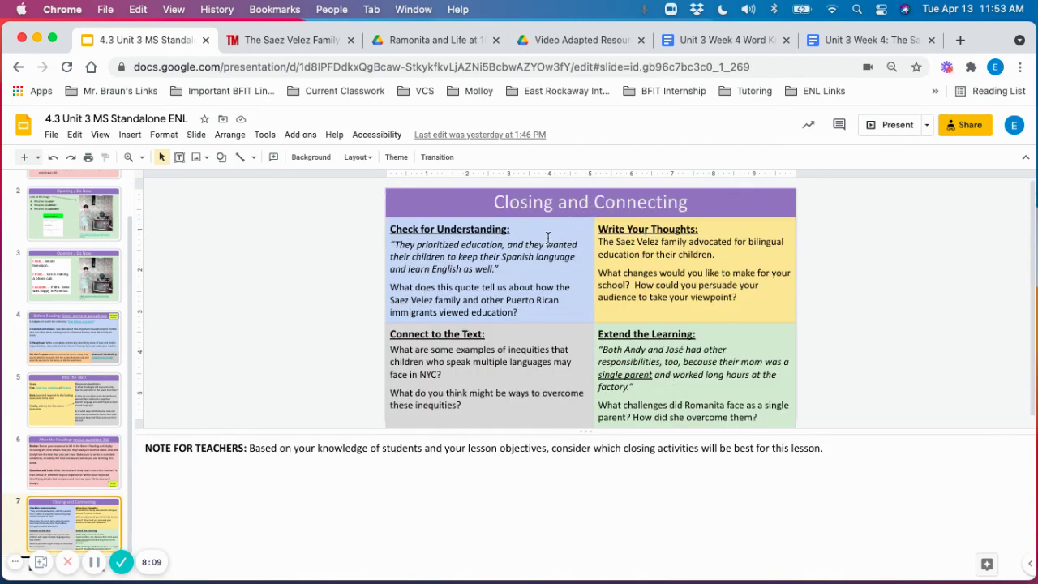
click(881, 40)
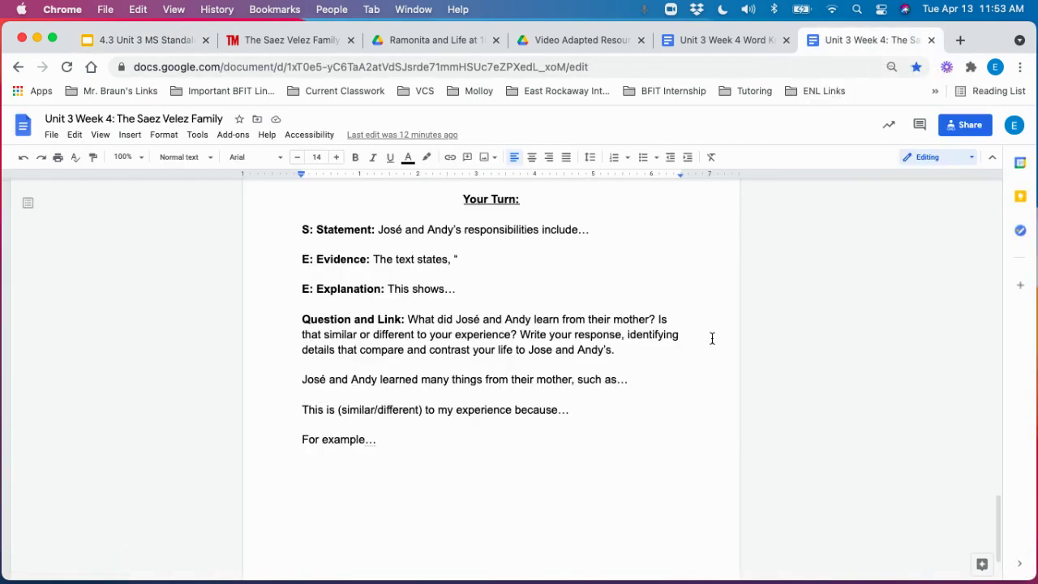
scroll(535, 381, down, 2)
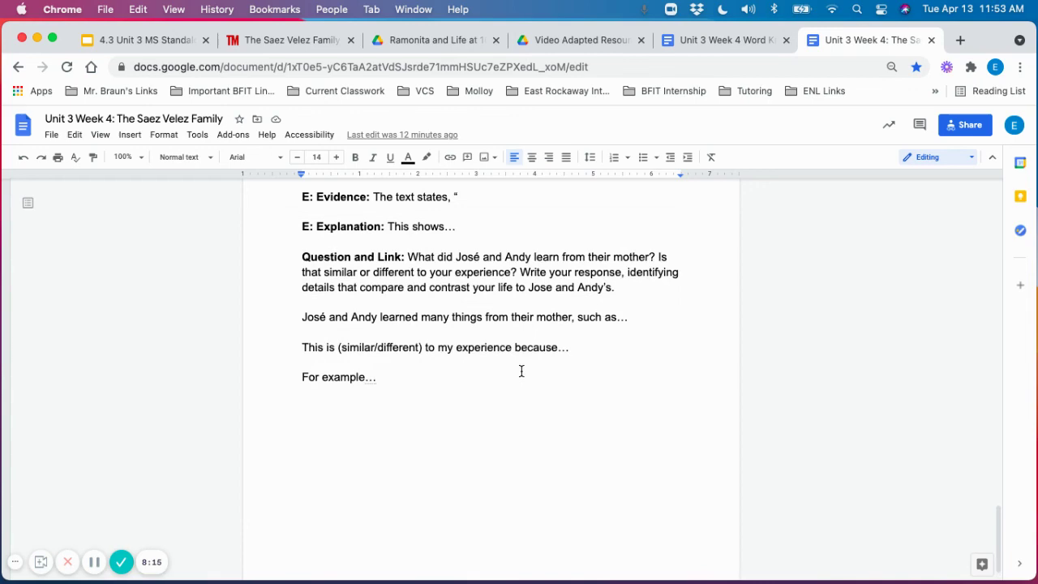
scroll(521, 371, up, 1)
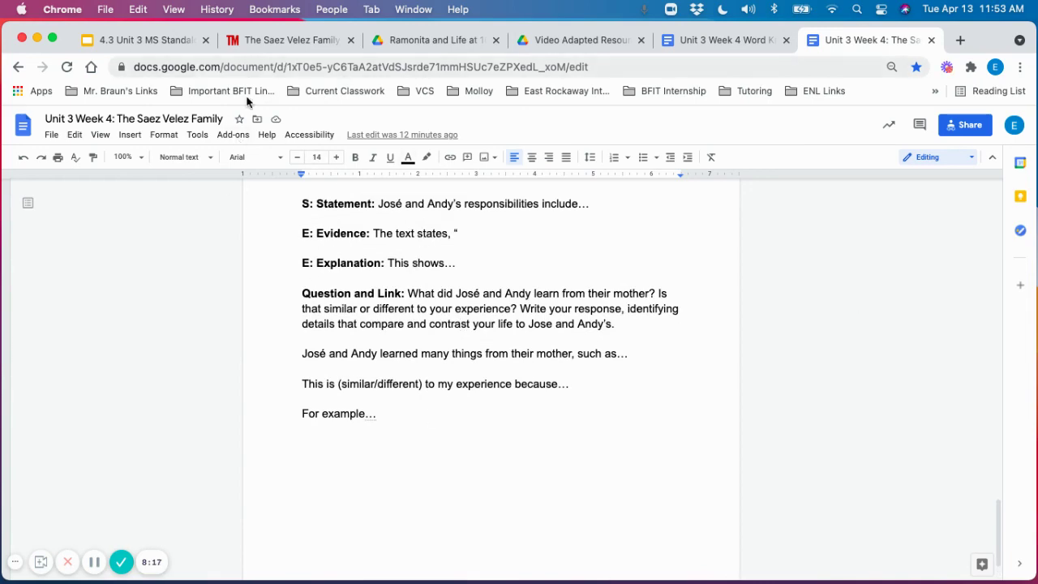
Step: Return to the deck and reopen slide 4, Before Reading: listen-connect-paraphrase, with its notes
click(148, 40)
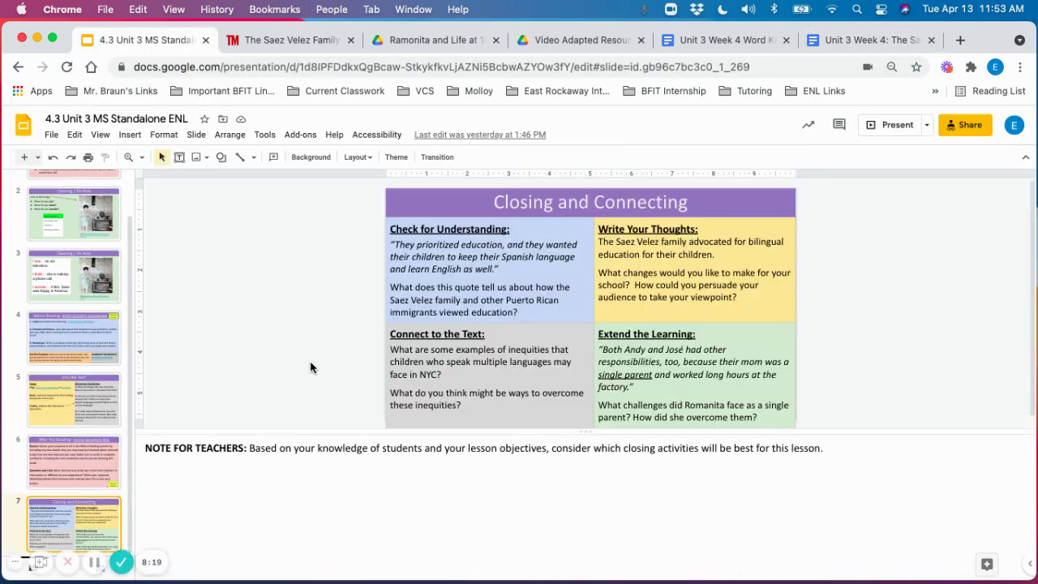
scroll(101, 341, up, 2)
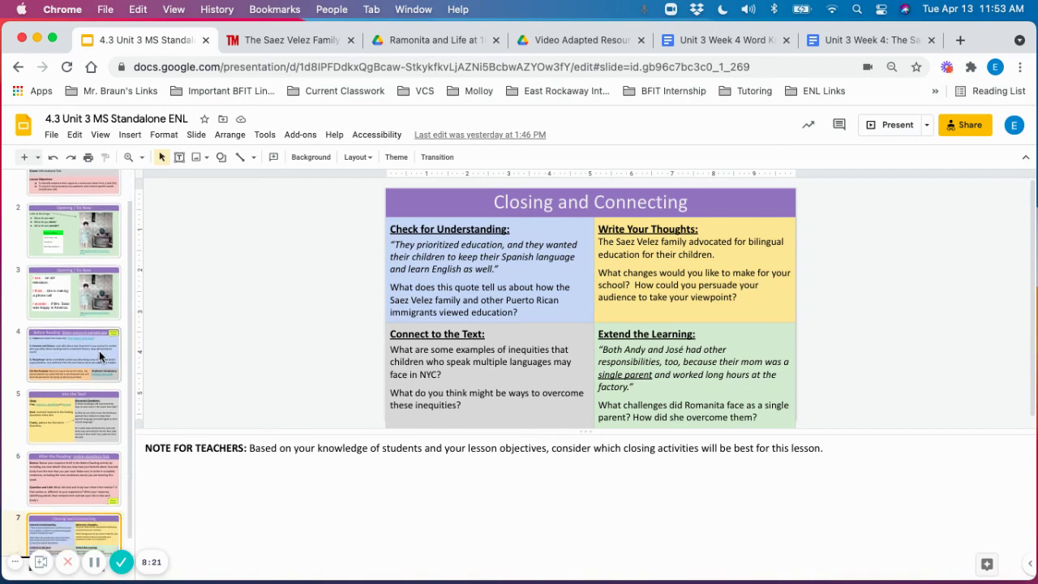
click(101, 357)
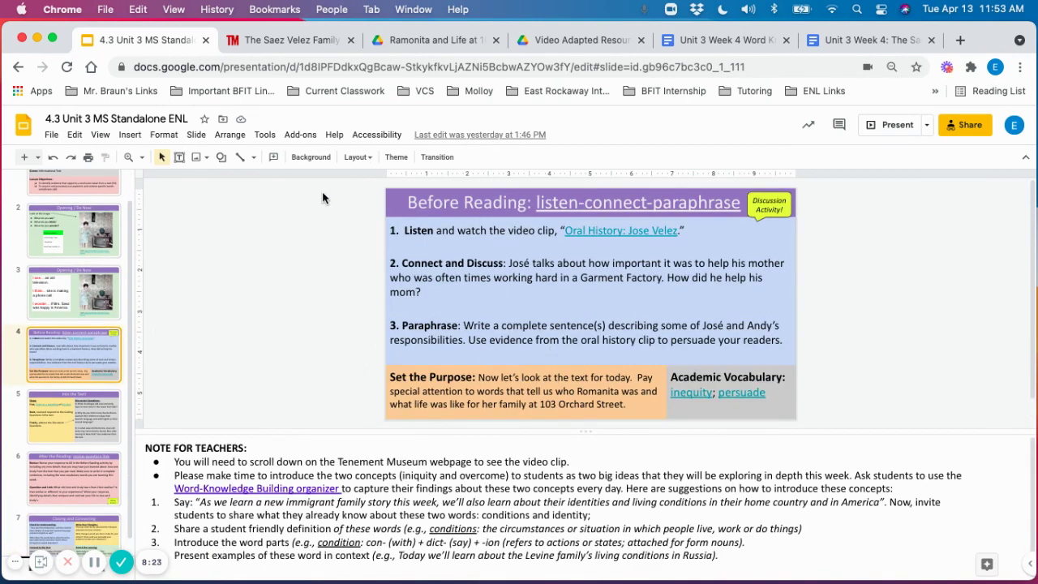